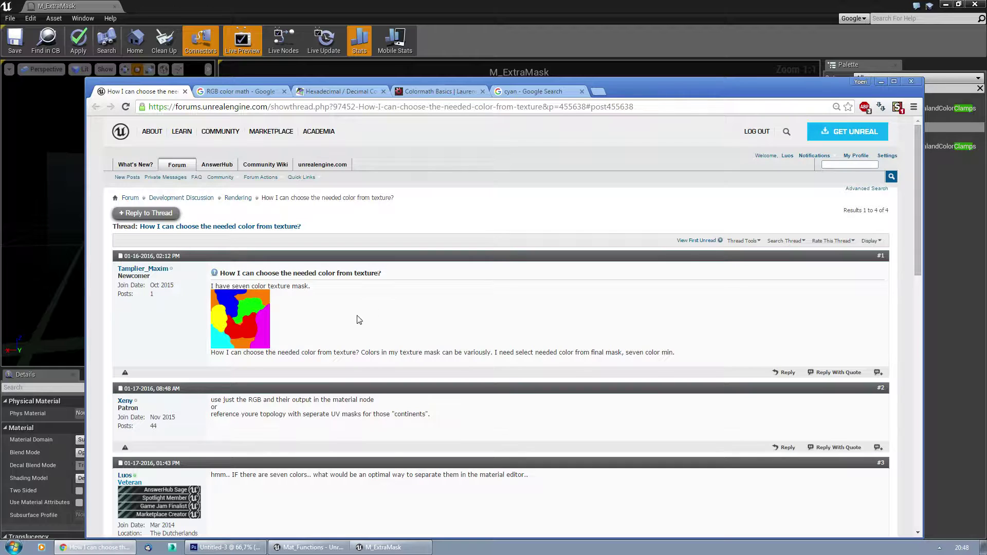
{"action": "scroll", "coordinate": [357, 319], "scroll_direction": "down", "scroll_amount": 1}
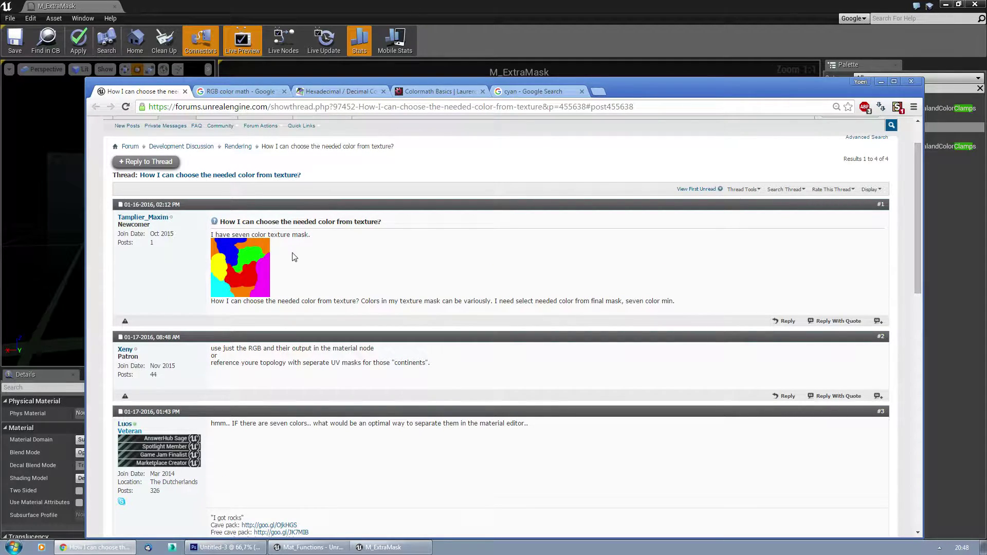
{"action": "scroll", "coordinate": [293, 256], "scroll_direction": "down", "scroll_amount": 2}
{"action": "scroll", "coordinate": [311, 273], "scroll_direction": "down", "scroll_amount": 2}
{"action": "scroll", "coordinate": [312, 274], "scroll_direction": "up", "scroll_amount": 4}
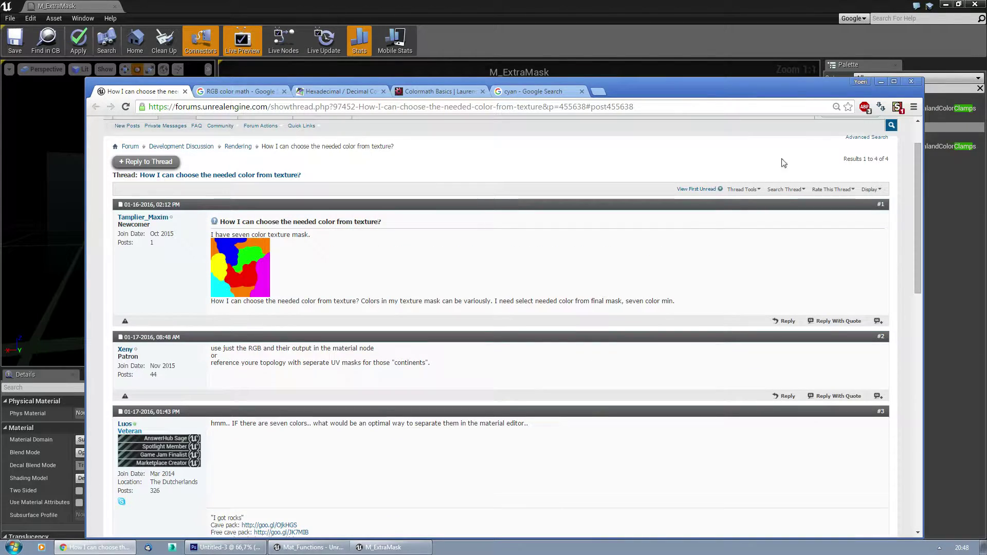
{"action": "left_click", "coordinate": [882, 84]}
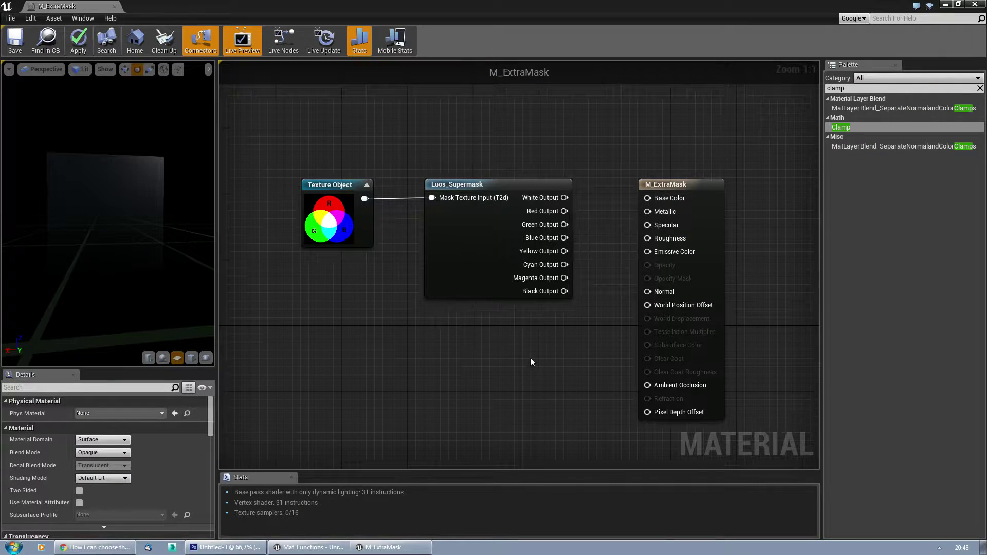
{"action": "right_click", "coordinate": [453, 332]}
{"action": "left_click", "coordinate": [496, 309]}
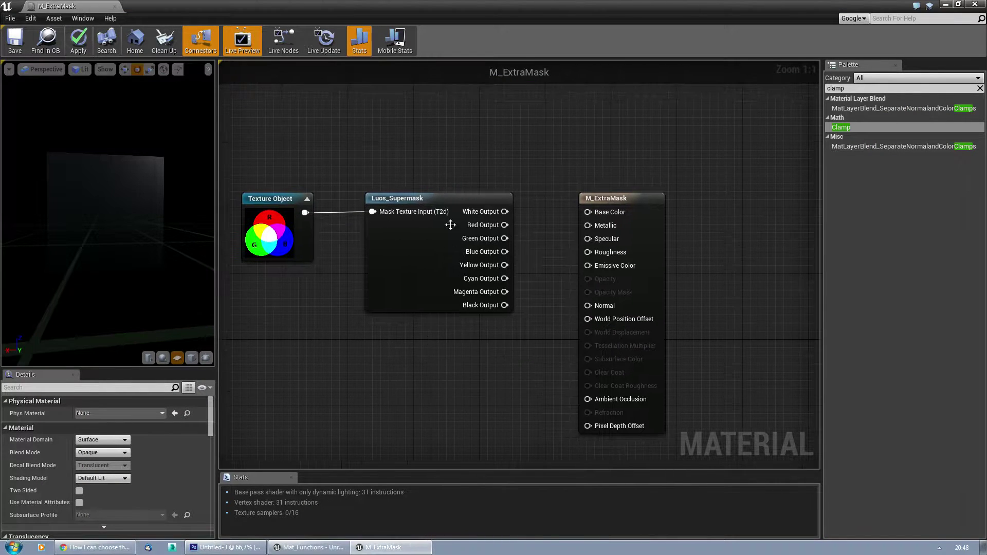
{"action": "double_click", "coordinate": [454, 202]}
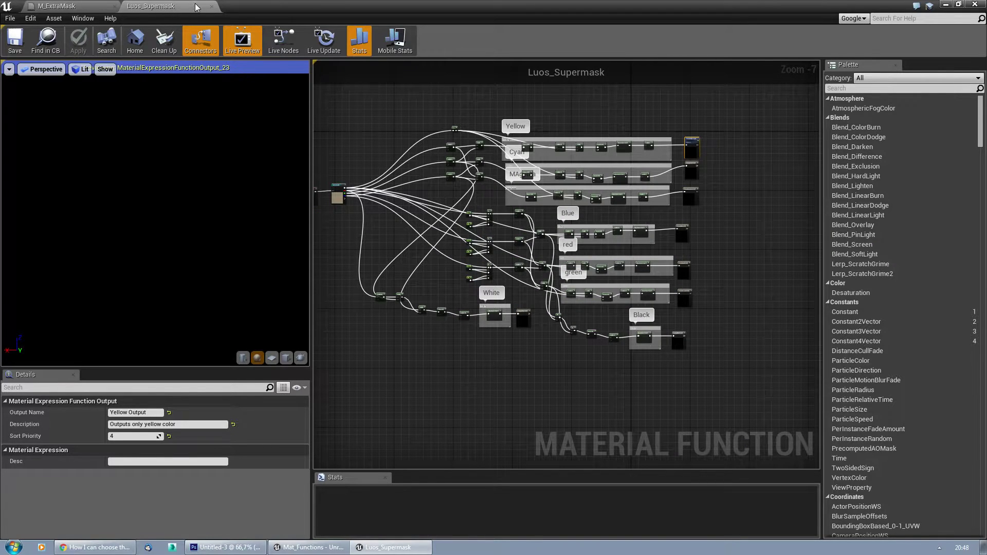
{"action": "left_click", "coordinate": [213, 8]}
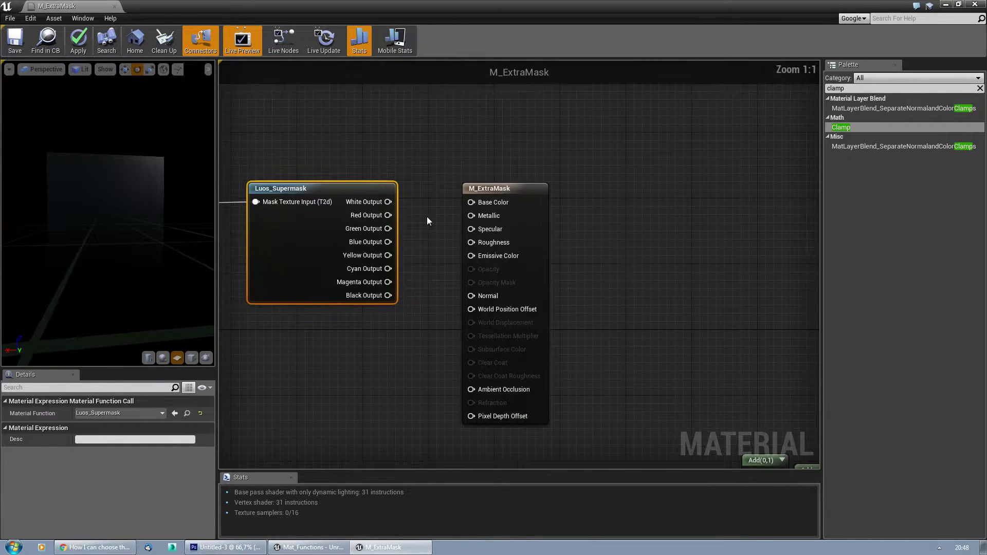
{"action": "right_click_drag", "start_coordinate": [429, 218], "coordinate": [505, 214]}
{"action": "left_click", "coordinate": [257, 186]}
{"action": "right_click_drag", "start_coordinate": [335, 304], "coordinate": [404, 319]}
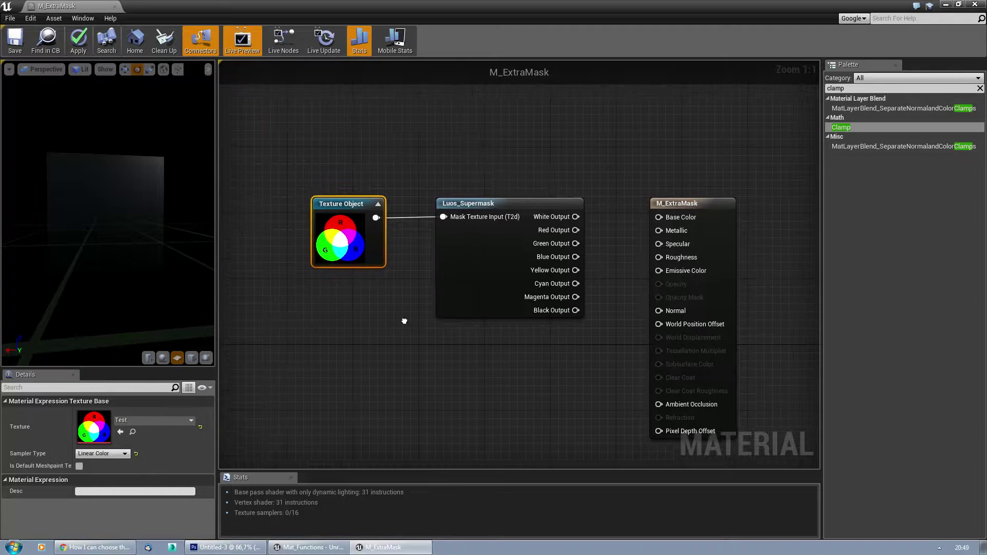
{"action": "right_click_drag", "start_coordinate": [593, 342], "coordinate": [551, 277]}
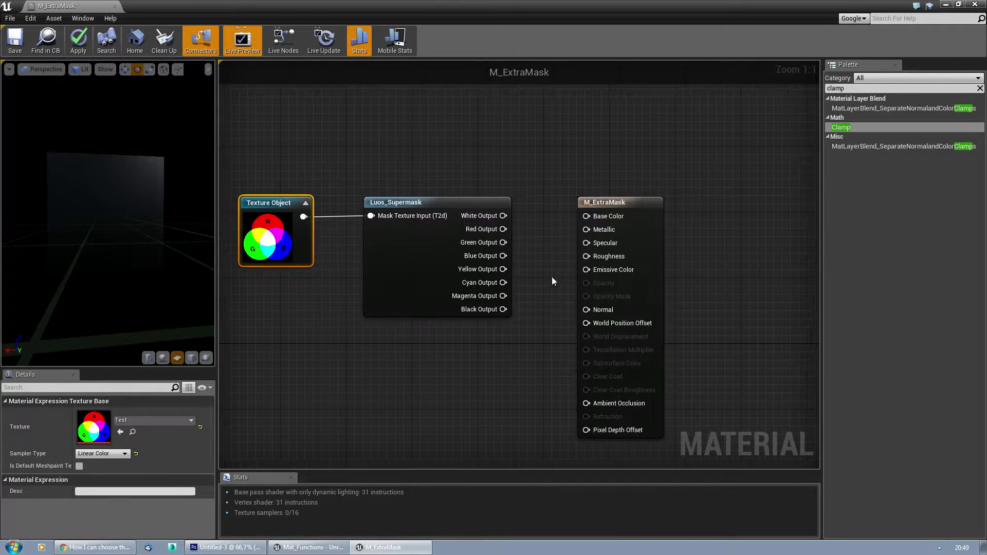
- Preview the White, Red, Green and Blue Supermask outputs on Base Color in turn
{"action": "left_click_drag", "start_coordinate": [503, 214], "coordinate": [587, 216]}
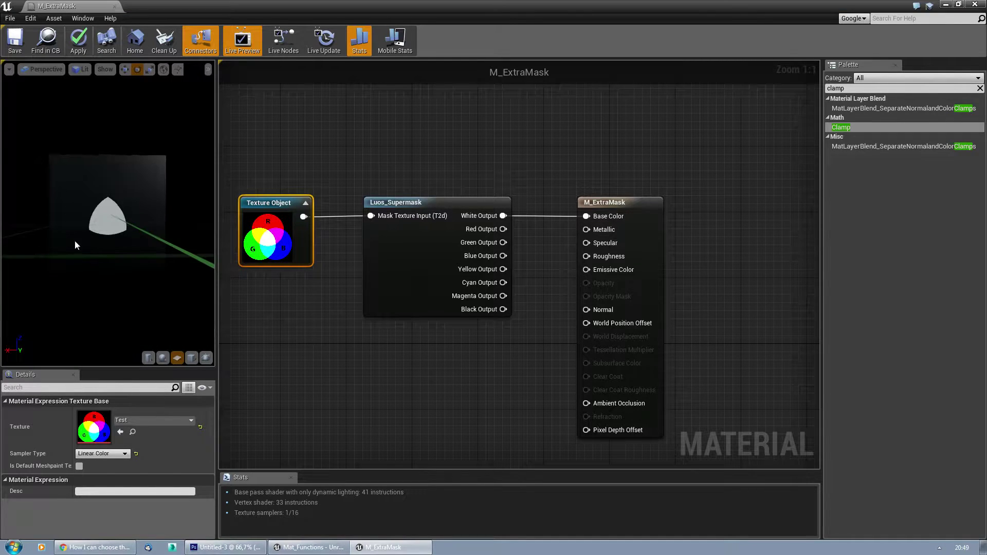
{"action": "scroll", "coordinate": [74, 240], "scroll_direction": "up", "scroll_amount": 2}
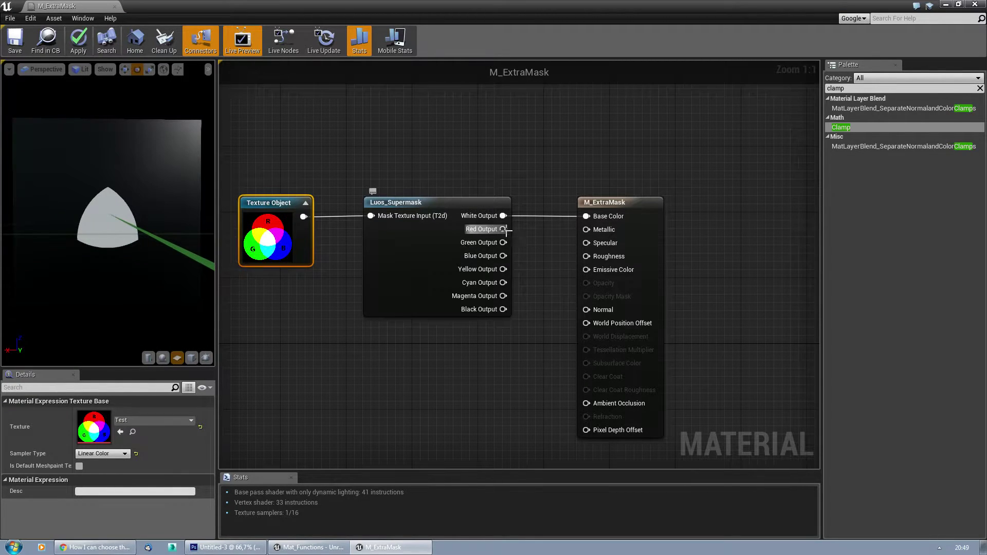
{"action": "left_click_drag", "start_coordinate": [504, 229], "coordinate": [587, 217]}
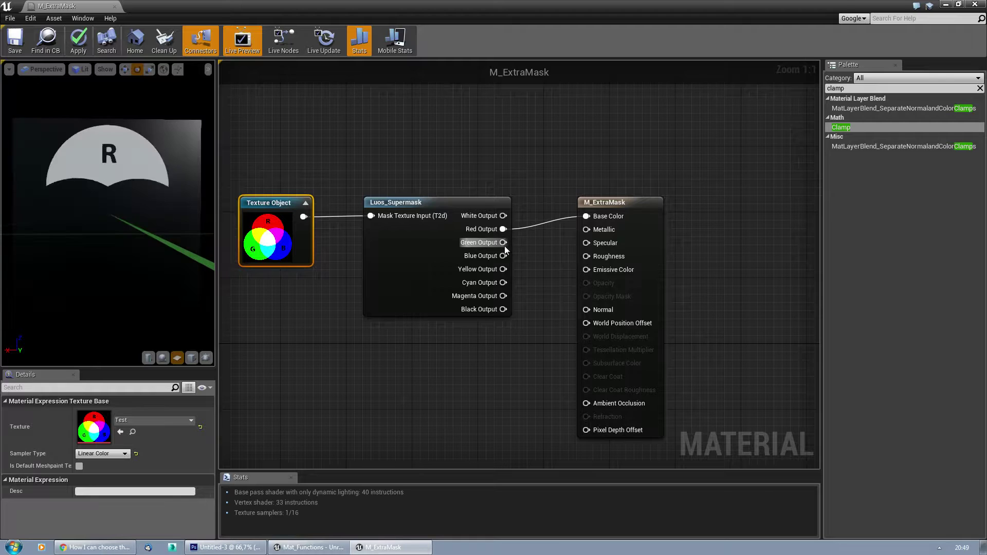
{"action": "left_click_drag", "start_coordinate": [503, 243], "coordinate": [586, 217]}
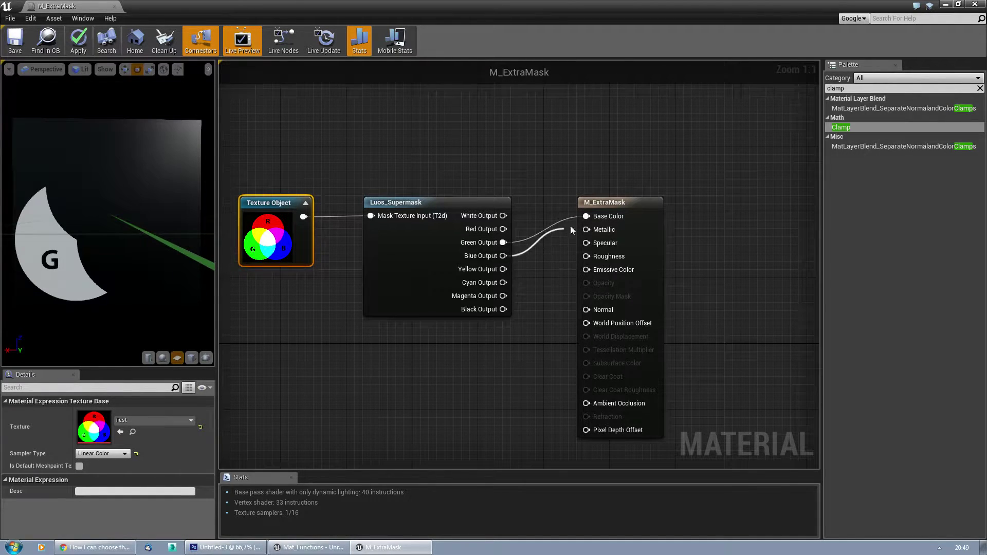
{"action": "left_click_drag", "start_coordinate": [503, 255], "coordinate": [587, 216]}
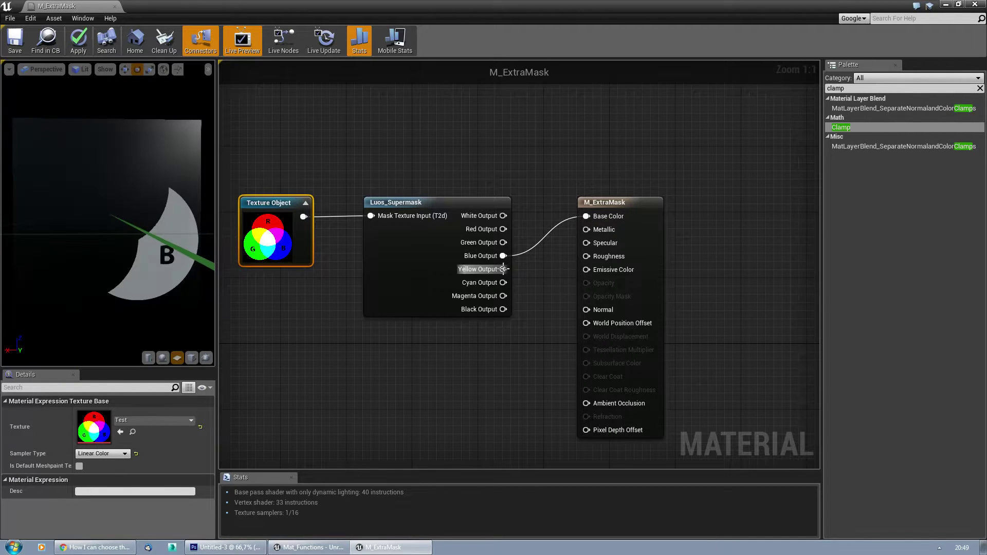
- Try Yellow, Cyan and Magenta, settle on Black Output, and move M_ExtraMask right and down
{"action": "left_click_drag", "start_coordinate": [503, 269], "coordinate": [587, 216]}
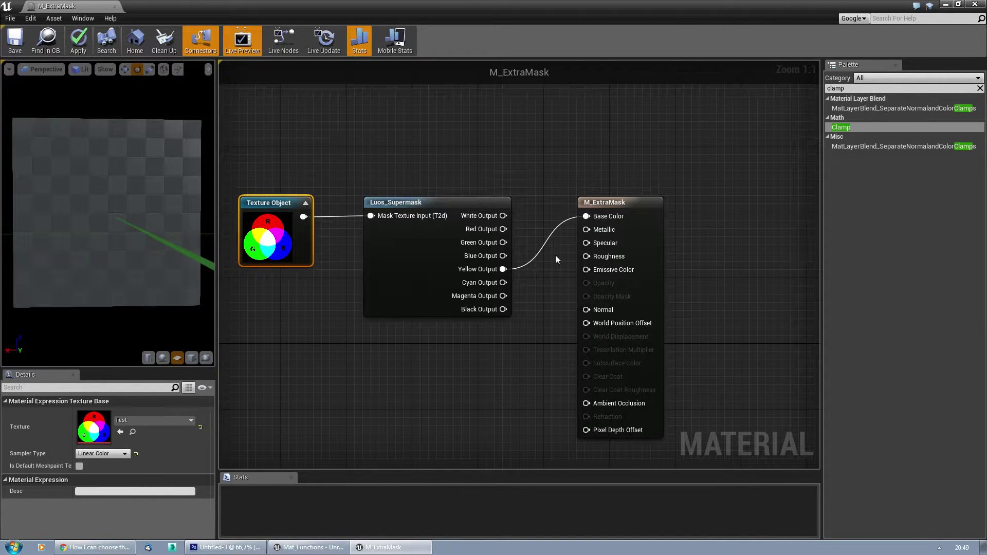
{"action": "left_click_drag", "start_coordinate": [503, 282], "coordinate": [587, 216]}
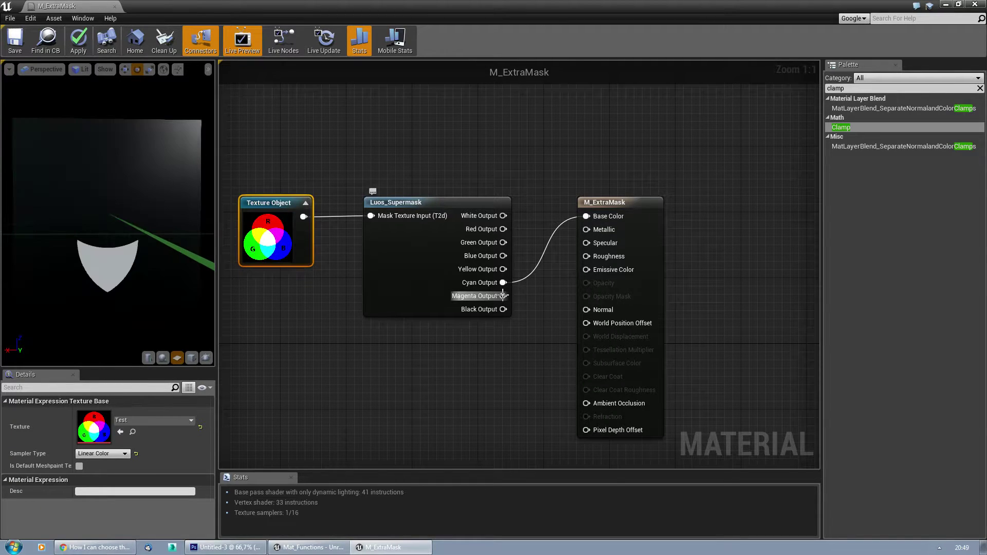
{"action": "left_click_drag", "start_coordinate": [503, 295], "coordinate": [586, 216]}
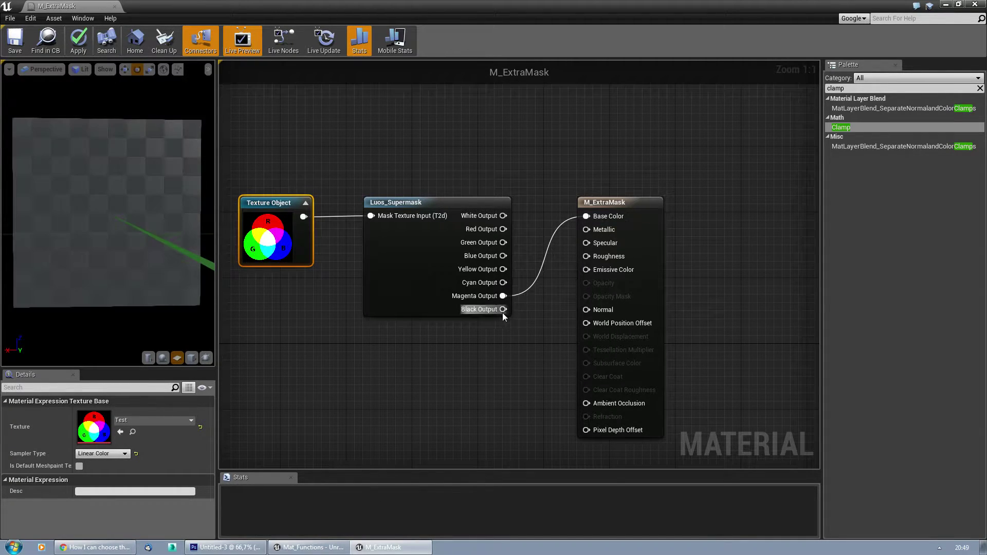
{"action": "left_click_drag", "start_coordinate": [502, 309], "coordinate": [584, 217]}
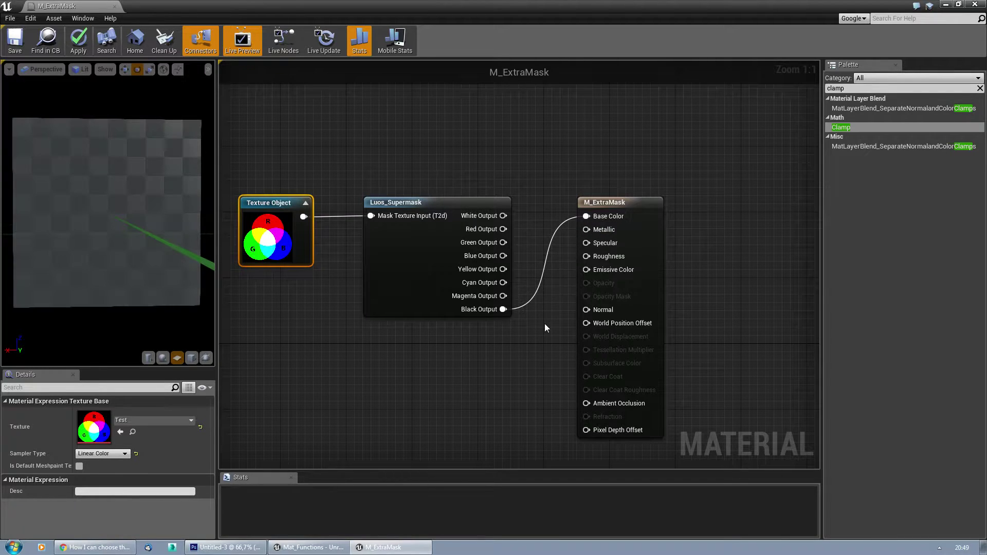
{"action": "right_click_drag", "start_coordinate": [390, 392], "coordinate": [439, 366]}
{"action": "left_click_drag", "start_coordinate": [657, 179], "coordinate": [756, 212]}
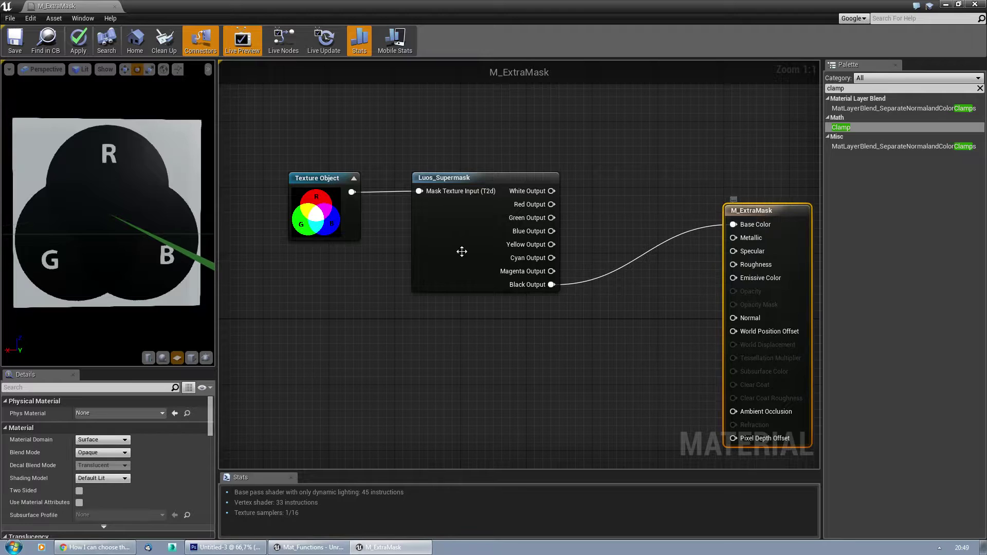
- Move the five new math nodes beside the M_ExtraMask output node
{"action": "left_click", "coordinate": [328, 254]}
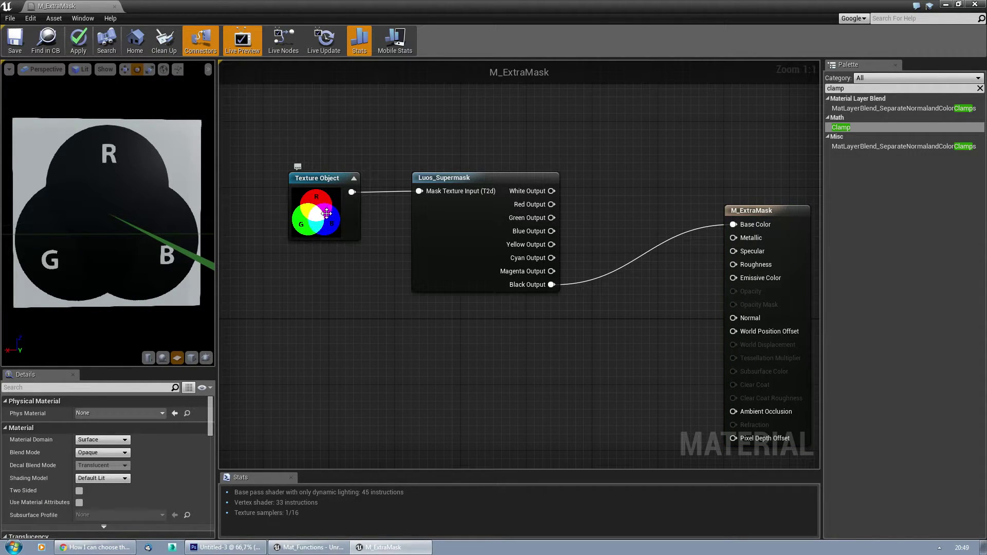
{"action": "scroll", "coordinate": [443, 346], "scroll_direction": "down", "scroll_amount": 1}
{"action": "scroll", "coordinate": [444, 267], "scroll_direction": "down", "scroll_amount": 1}
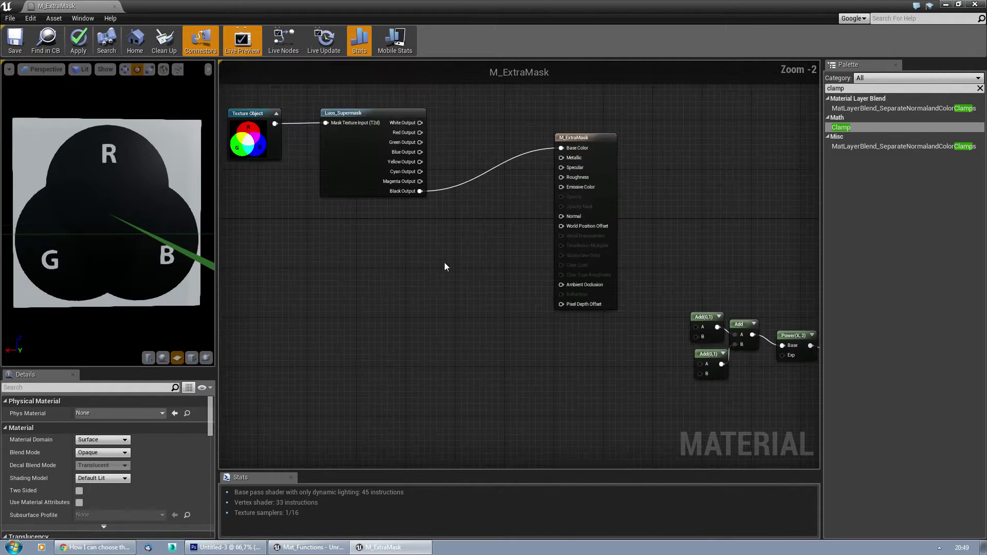
{"action": "right_click_drag", "start_coordinate": [445, 267], "coordinate": [514, 273]}
{"action": "left_click_drag", "start_coordinate": [514, 273], "coordinate": [721, 378]}
{"action": "scroll", "coordinate": [626, 184], "scroll_direction": "down", "scroll_amount": 1}
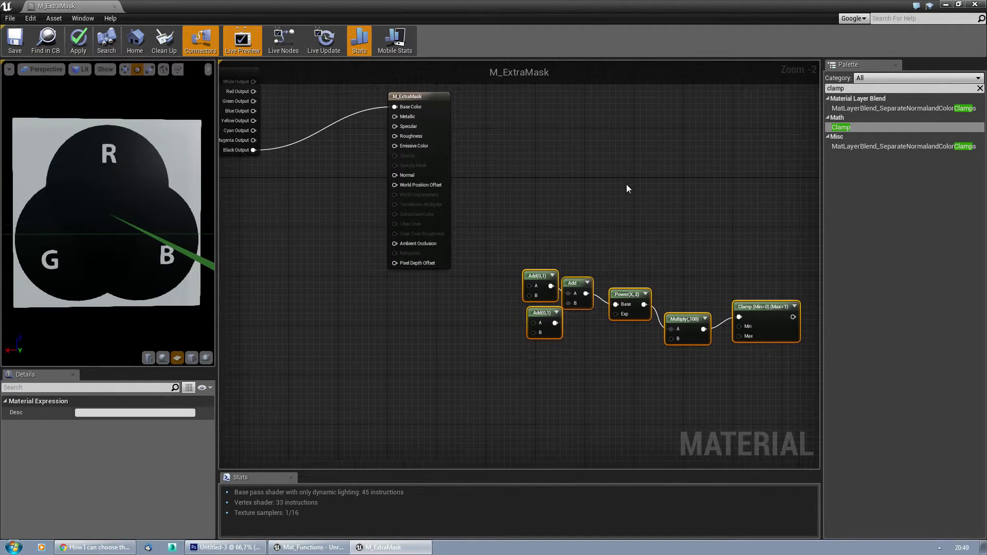
{"action": "mouse_move", "coordinate": [718, 290]}
{"action": "left_mouse_down"}
{"action": "mouse_move", "coordinate": [551, 279]}
{"action": "mouse_move", "coordinate": [375, 229]}
{"action": "left_mouse_up"}
{"action": "scroll", "coordinate": [578, 239], "scroll_direction": "up", "scroll_amount": 1}
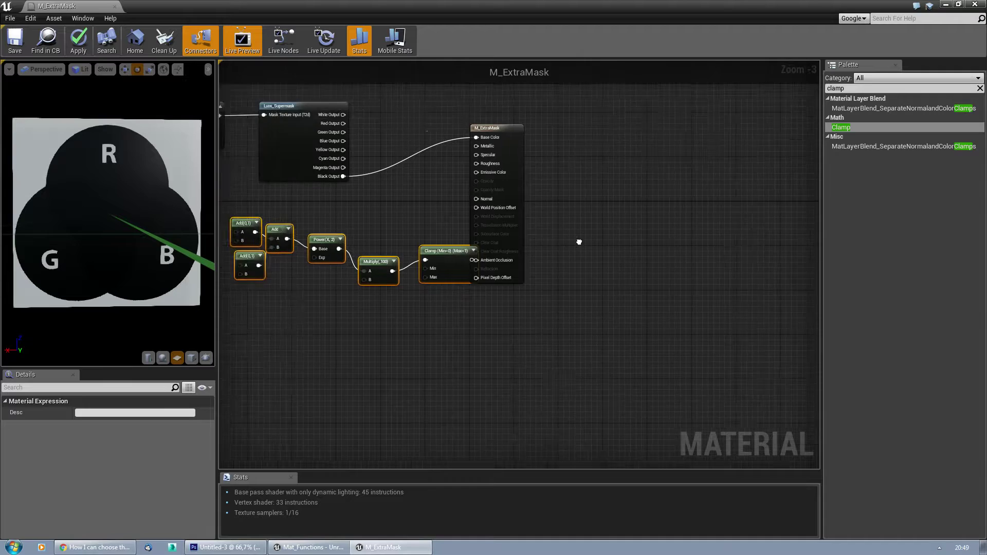
{"action": "scroll", "coordinate": [562, 165], "scroll_direction": "up", "scroll_amount": 1}
- Shift M_ExtraMask right and line up the Add, Power, Multiply, Clamp chain below Luos_Supermask
{"action": "left_click_drag", "start_coordinate": [561, 133], "coordinate": [688, 133]}
{"action": "right_click_drag", "start_coordinate": [503, 258], "coordinate": [576, 259]}
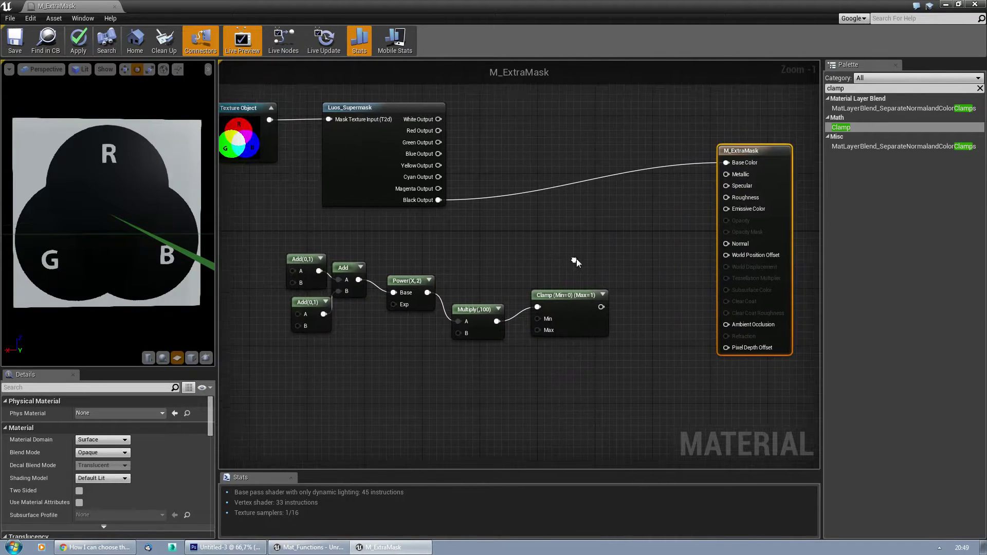
{"action": "left_click_drag", "start_coordinate": [621, 260], "coordinate": [303, 368]}
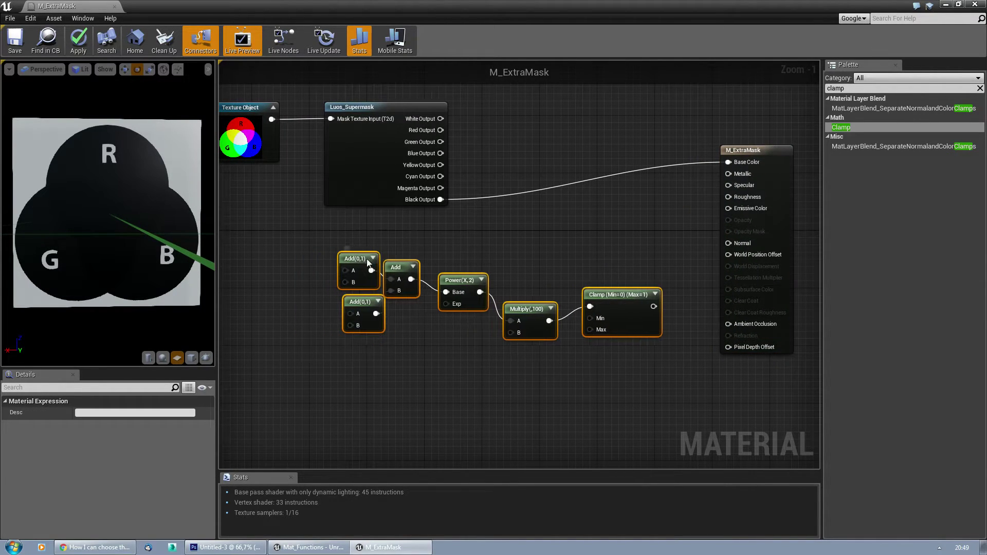
{"action": "left_click_drag", "start_coordinate": [409, 280], "coordinate": [488, 287]}
{"action": "left_click", "coordinate": [454, 238]}
{"action": "right_click_drag", "start_coordinate": [341, 153], "coordinate": [320, 208]}
{"action": "scroll", "coordinate": [320, 208], "scroll_direction": "up", "scroll_amount": 1}
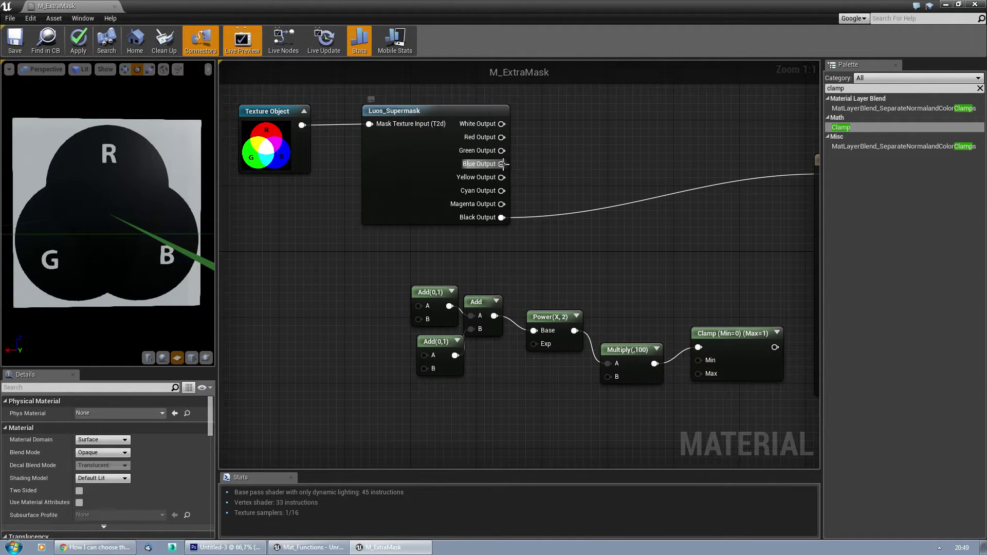
- Wire Blue and Cyan into the first Add, Magenta and White into the second, and Clamp into Base Color
{"action": "left_click_drag", "start_coordinate": [502, 163], "coordinate": [418, 308]}
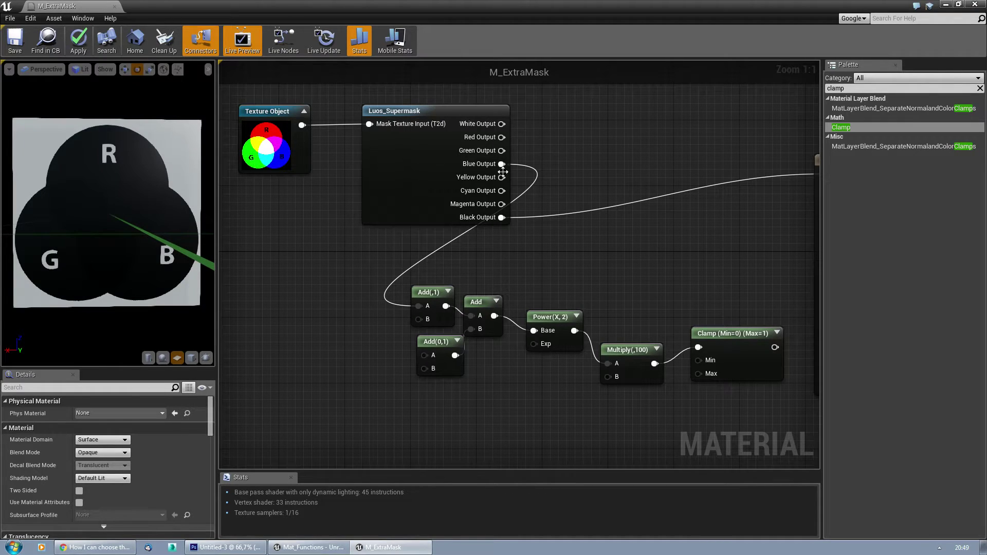
{"action": "left_click_drag", "start_coordinate": [502, 191], "coordinate": [420, 319]}
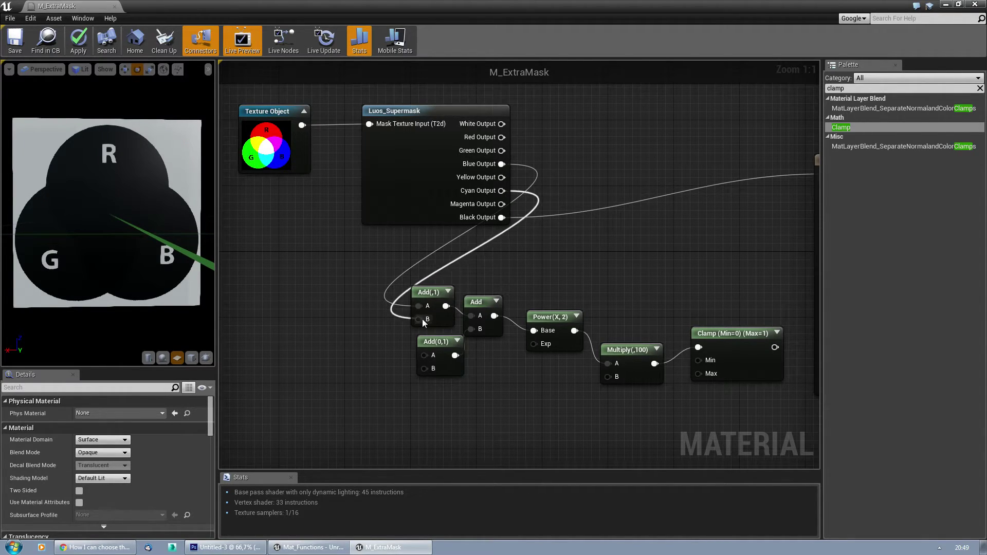
{"action": "mouse_move", "coordinate": [501, 204]}
{"action": "left_mouse_down"}
{"action": "mouse_move", "coordinate": [418, 348]}
{"action": "mouse_move", "coordinate": [426, 355]}
{"action": "left_mouse_up"}
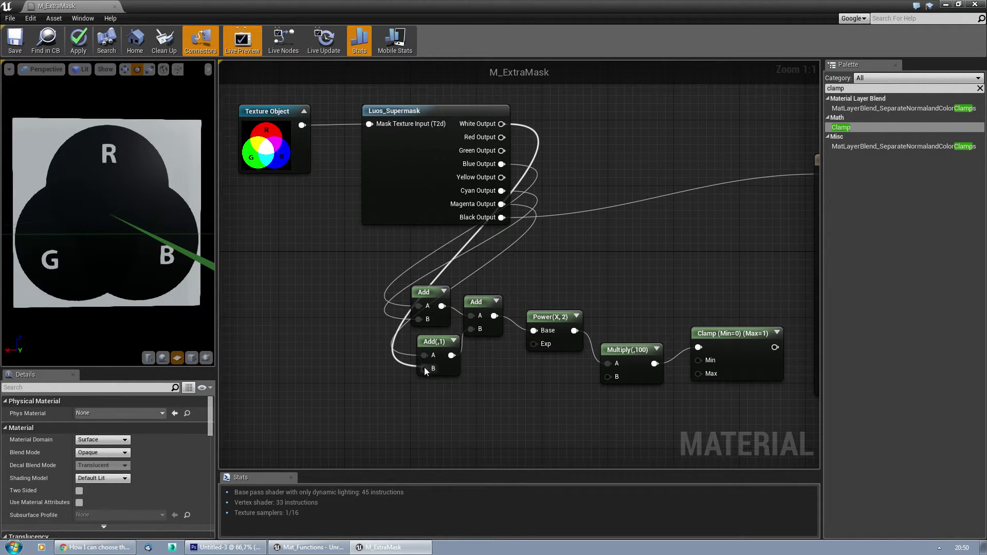
{"action": "left_click_drag", "start_coordinate": [502, 124], "coordinate": [425, 367]}
{"action": "right_click_drag", "start_coordinate": [609, 408], "coordinate": [379, 390]}
{"action": "left_click_drag", "start_coordinate": [546, 329], "coordinate": [593, 156]}
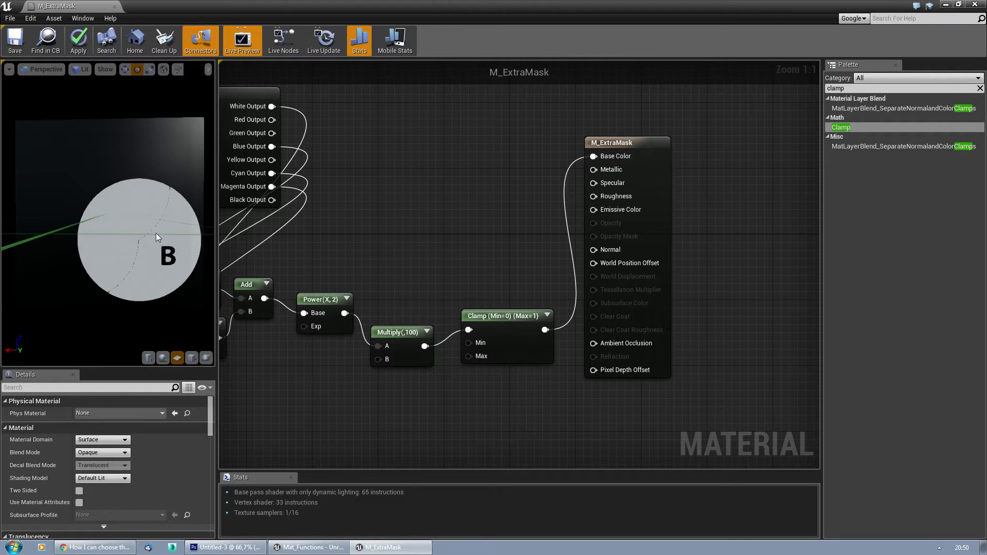
{"action": "right_click_drag", "start_coordinate": [215, 254], "coordinate": [564, 213]}
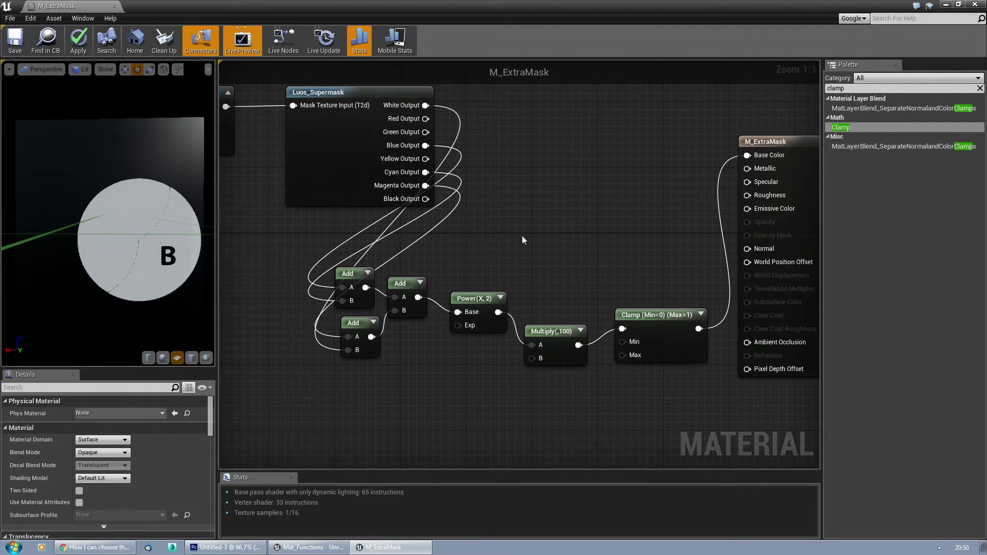
{"action": "mouse_move", "coordinate": [171, 259]}
{"action": "left_mouse_down"}
{"action": "mouse_move", "coordinate": [92, 247]}
{"action": "mouse_move", "coordinate": [192, 251]}
{"action": "left_mouse_up"}
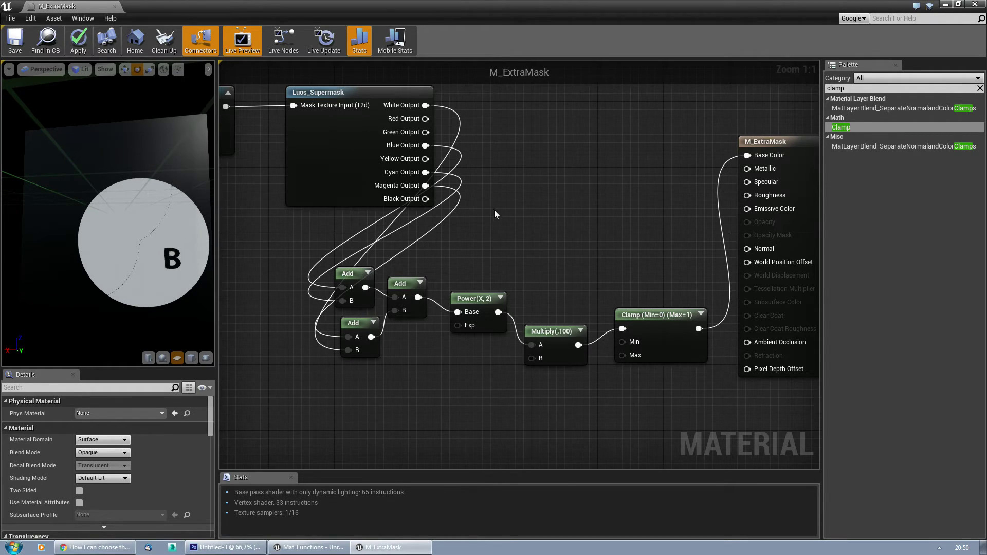
{"action": "key", "text": "Home"}
{"action": "key", "text": "Home"}
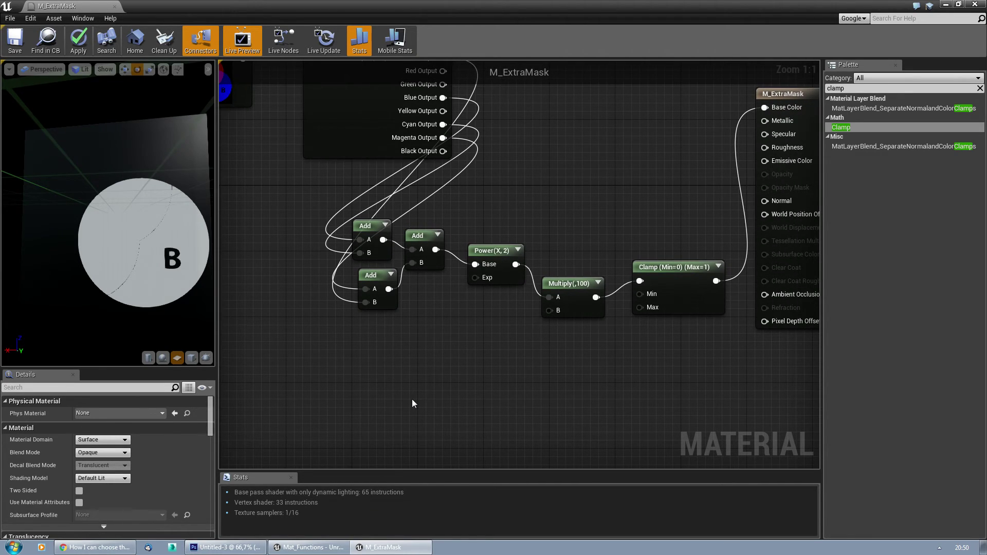
{"action": "key", "text": "Home"}
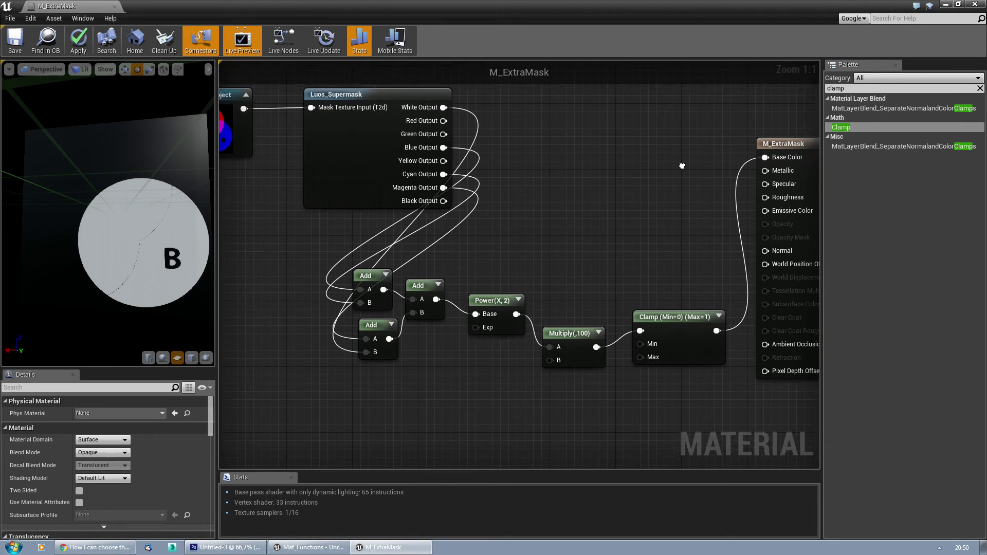
{"action": "left_click", "coordinate": [359, 137]}
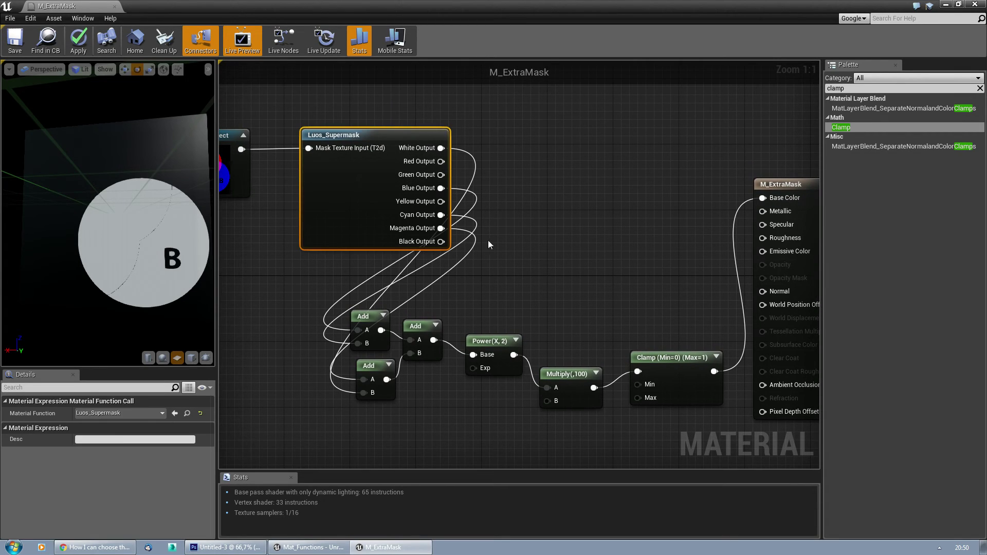
{"action": "left_click", "coordinate": [507, 260]}
{"action": "key", "text": "Home"}
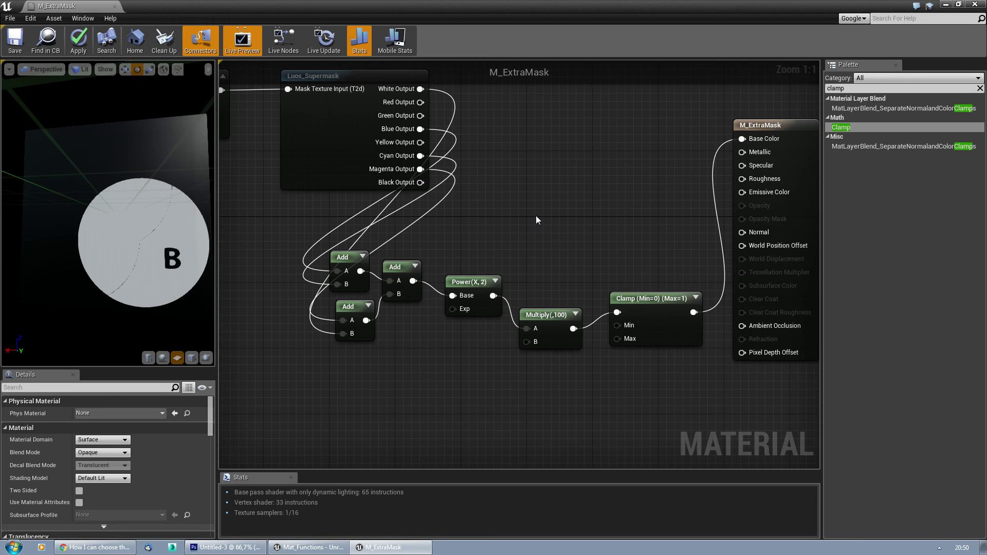